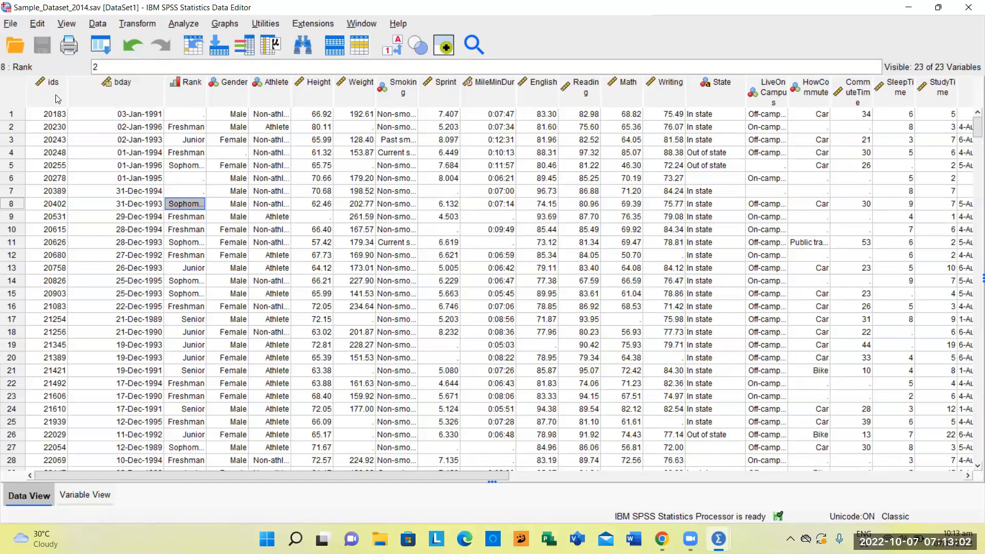
Check the empty Rank cells for cases 1, 6 and 7 in the data
left_click(190, 116)
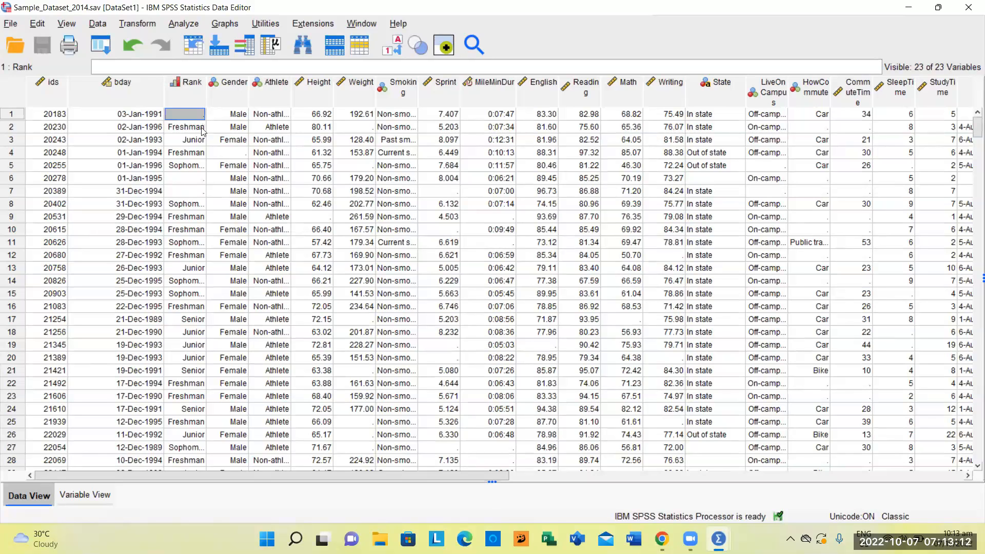
left_click(196, 180)
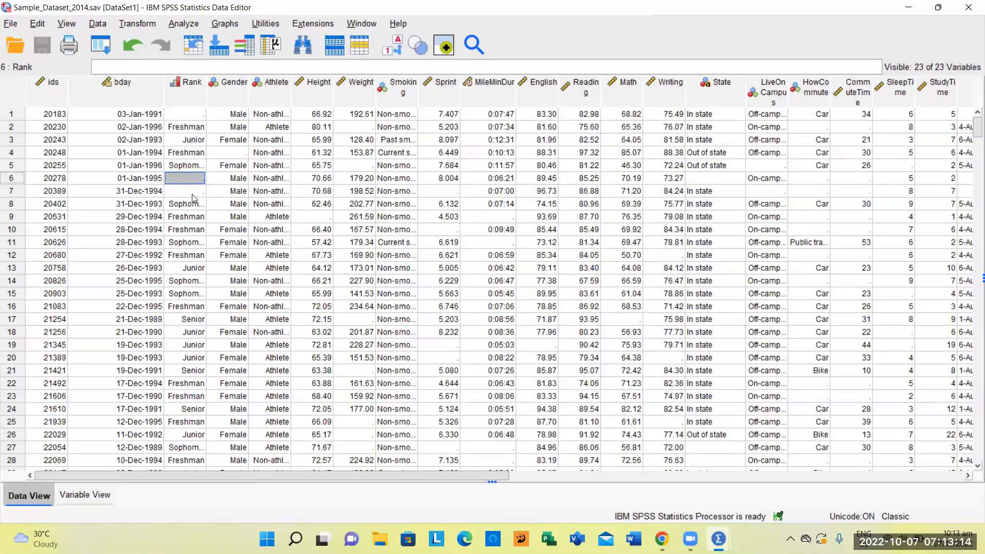
left_click(192, 195)
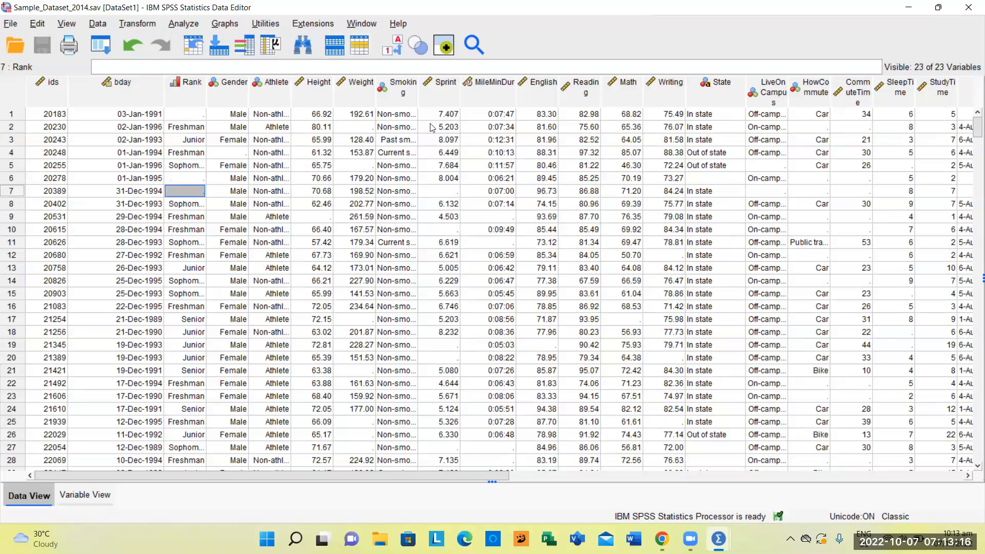
Show the numeric codes in place of the value labels, then restore the labels and widen the Rank column
left_click(400, 49)
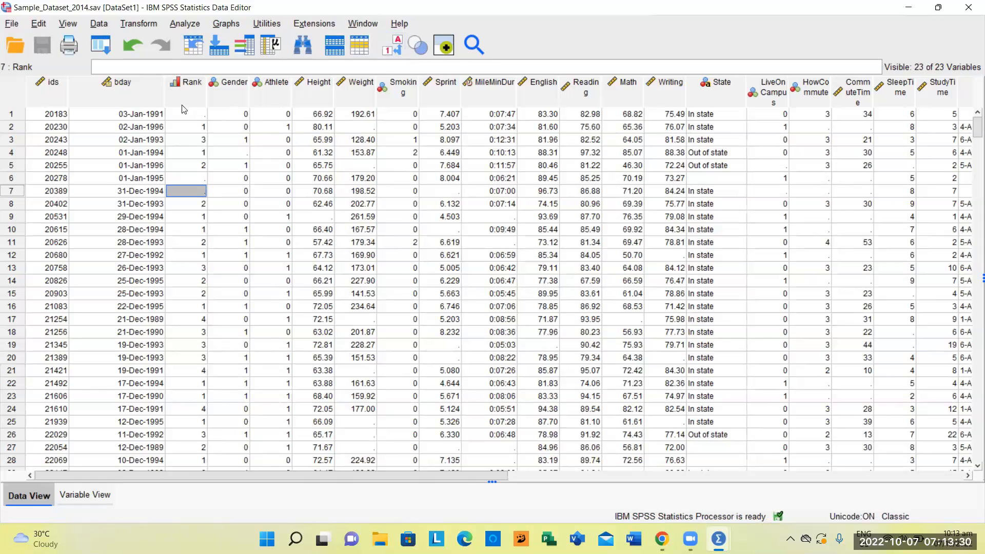
scroll(197, 132, "down", 2)
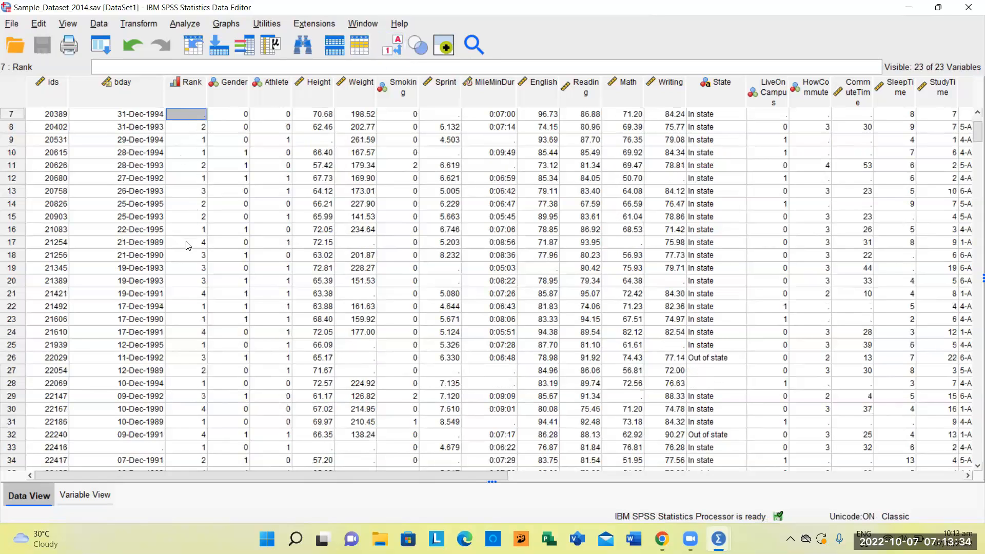
left_click(393, 45)
left_click_drag(207, 91, 268, 103)
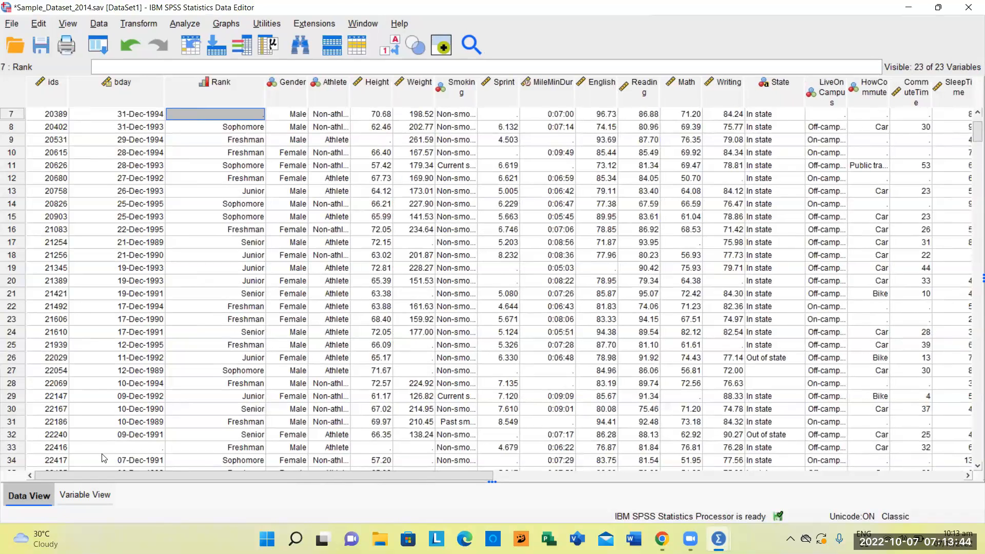
Inspect the variable type settings of Rank in the variable definitions, leaving them unmodified
left_click(81, 496)
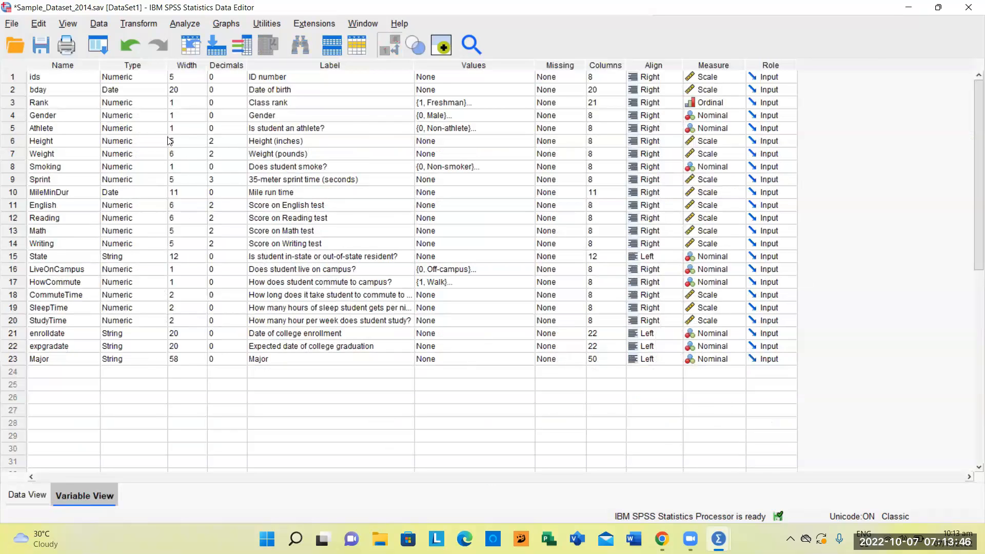
left_click(86, 102)
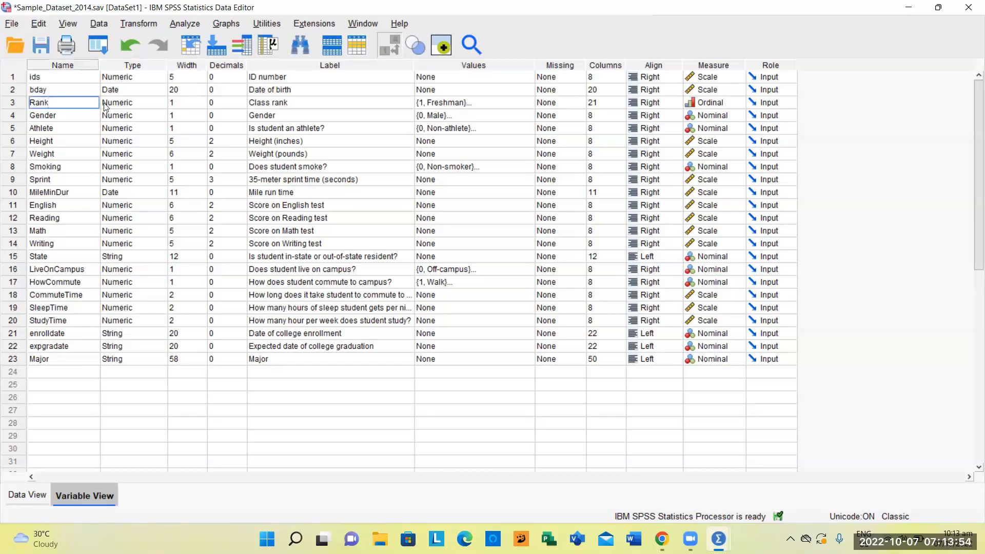
left_click(153, 108)
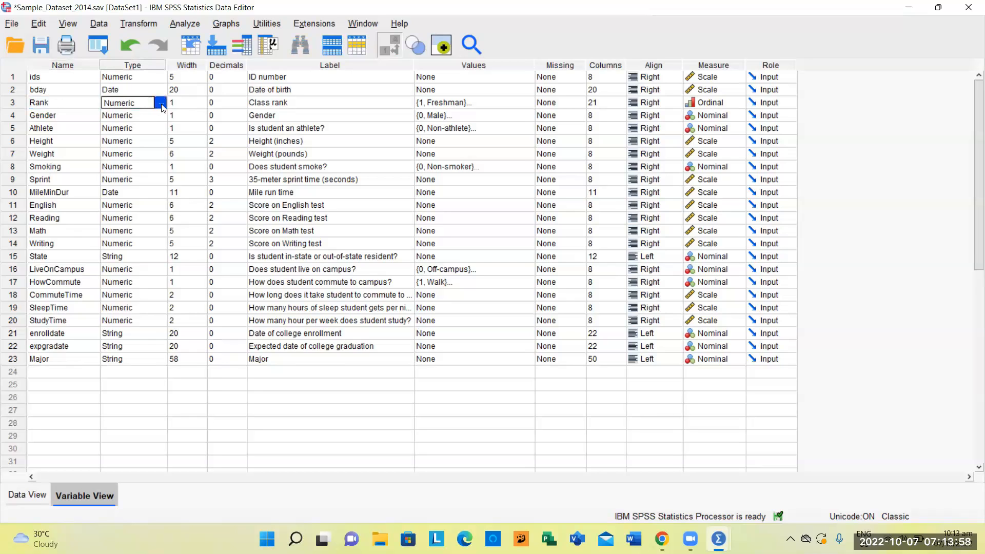
left_click(161, 104)
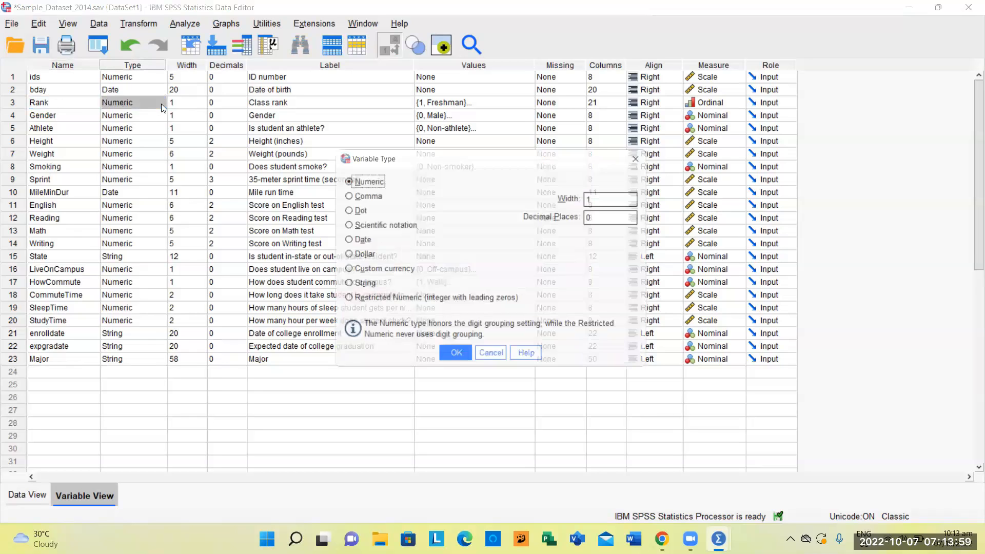
left_click(493, 360)
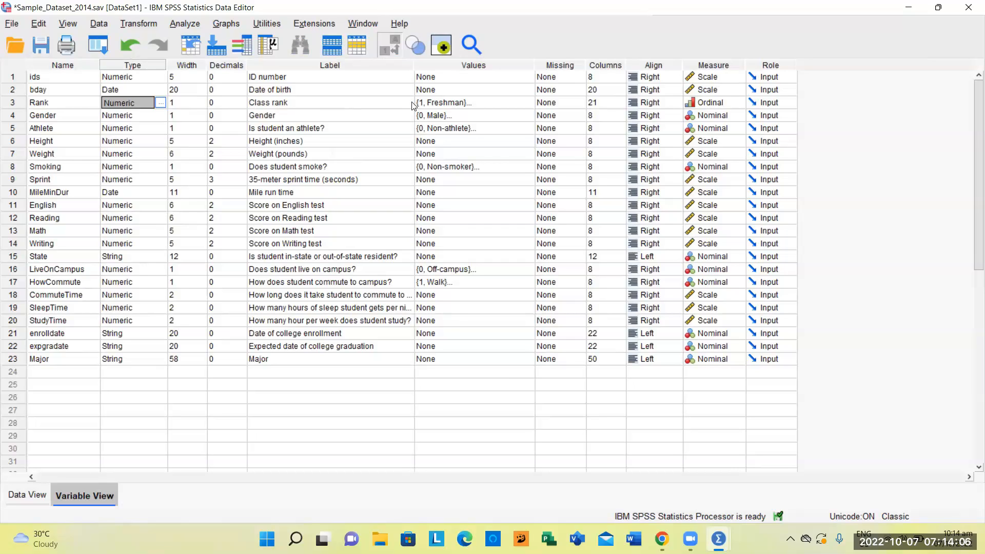
Review the value labels defined for Rank and its available measurement levels without altering them
double_click(529, 104)
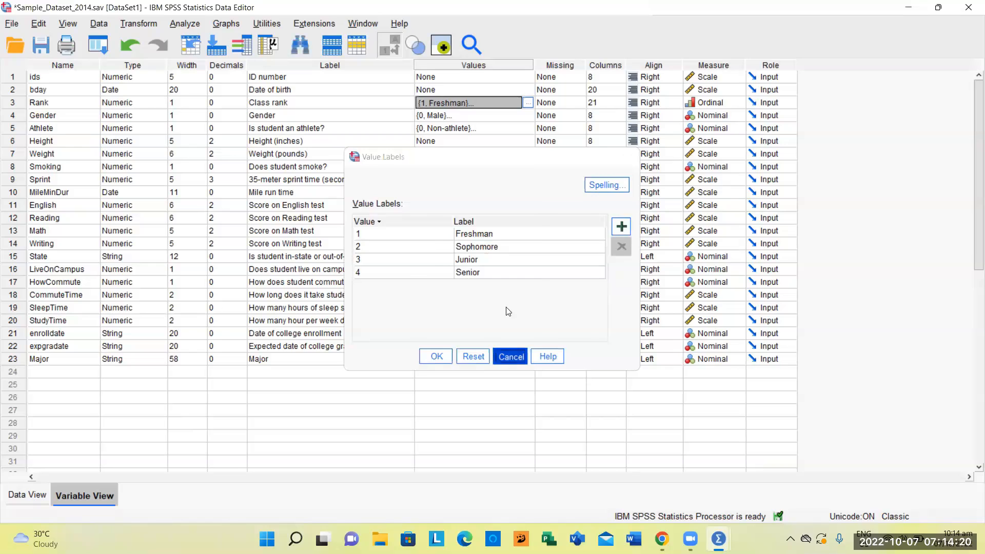
left_click(511, 360)
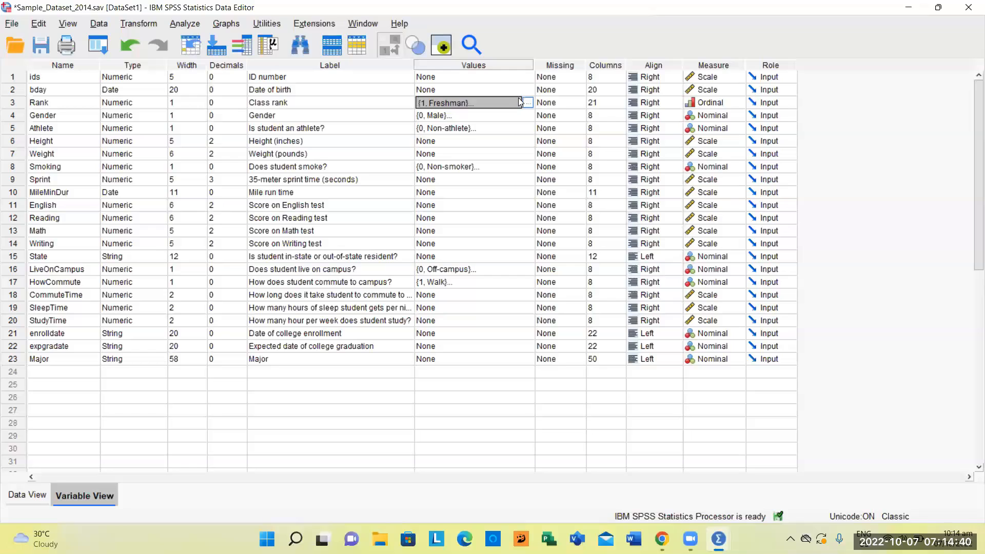
left_click(737, 106)
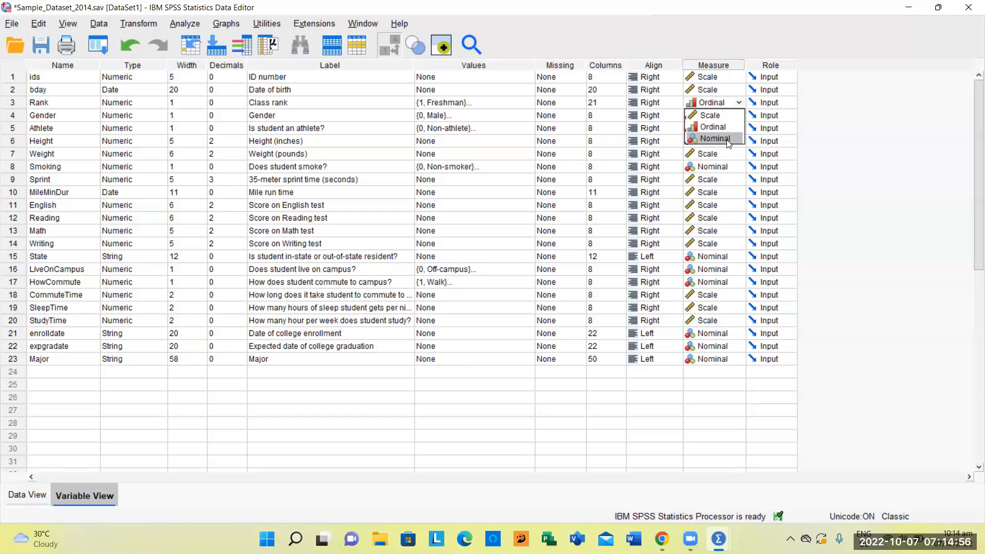
left_click(827, 144)
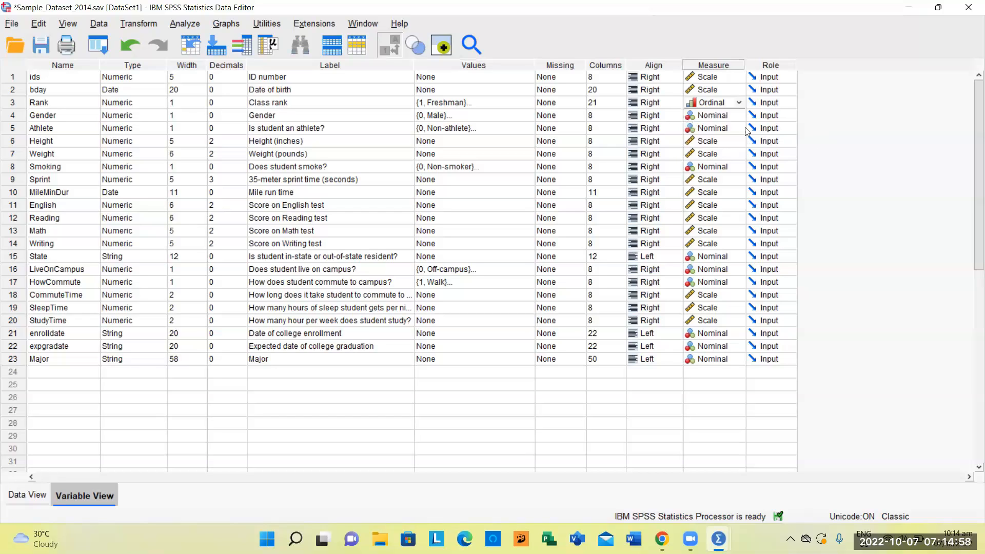
Inspect the variable type settings of Smoking and close them without edits
left_click(66, 172)
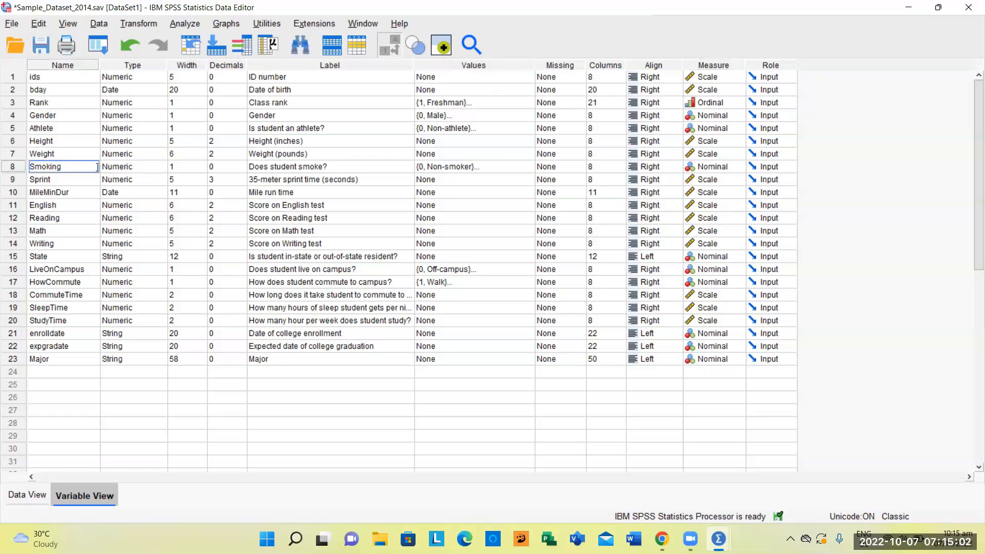
left_click(155, 167)
left_click(162, 166)
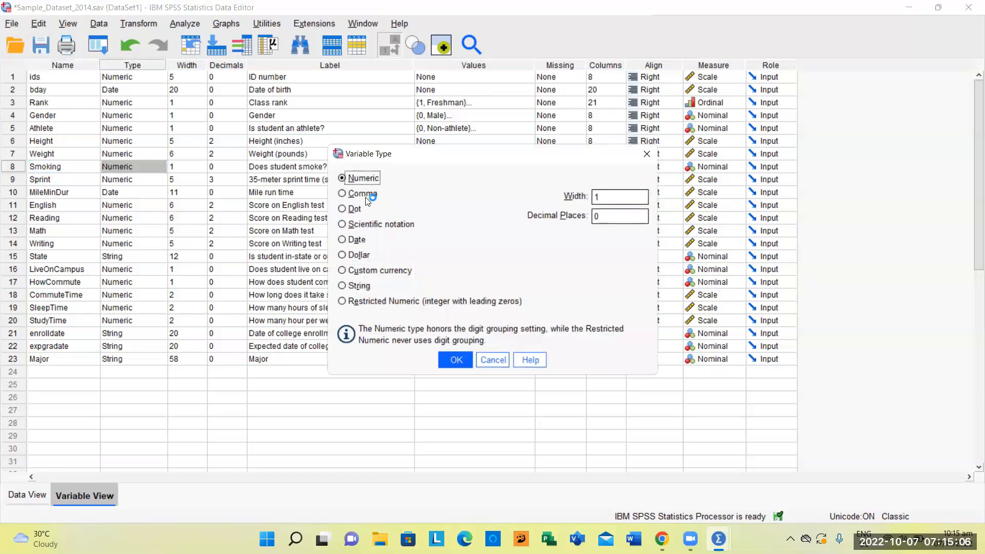
left_click(491, 360)
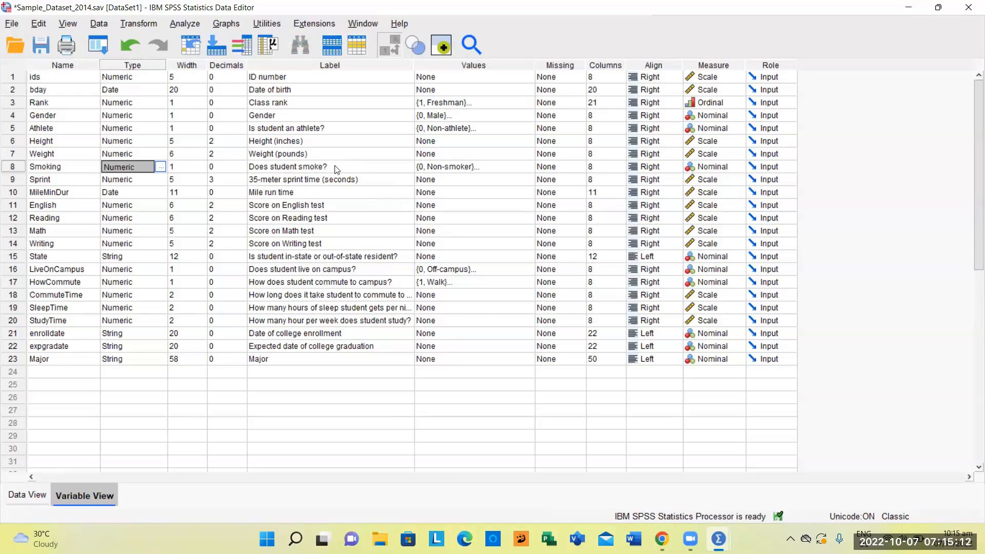
Review the value labels defined for Smoking and its available measurement levels without altering them
left_click(514, 168)
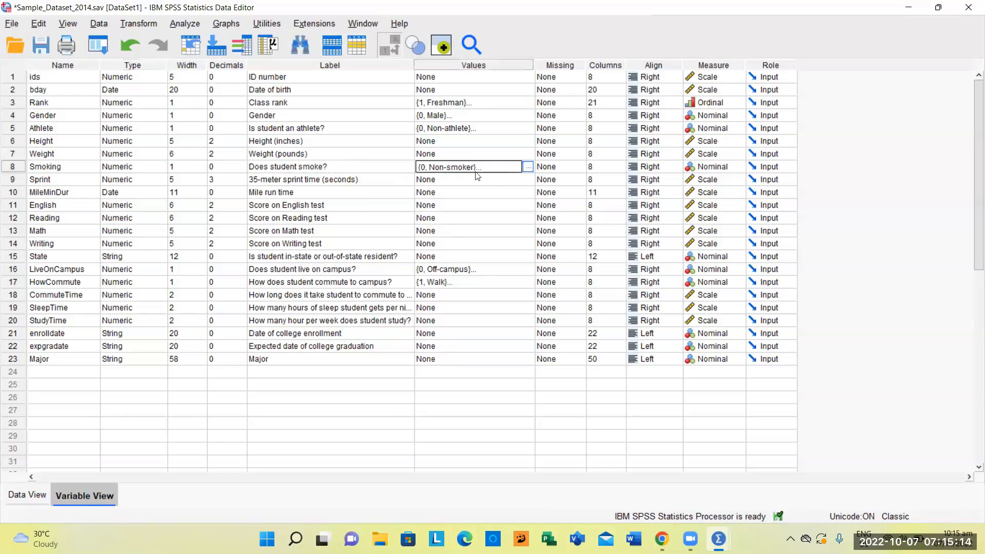
left_click(528, 167)
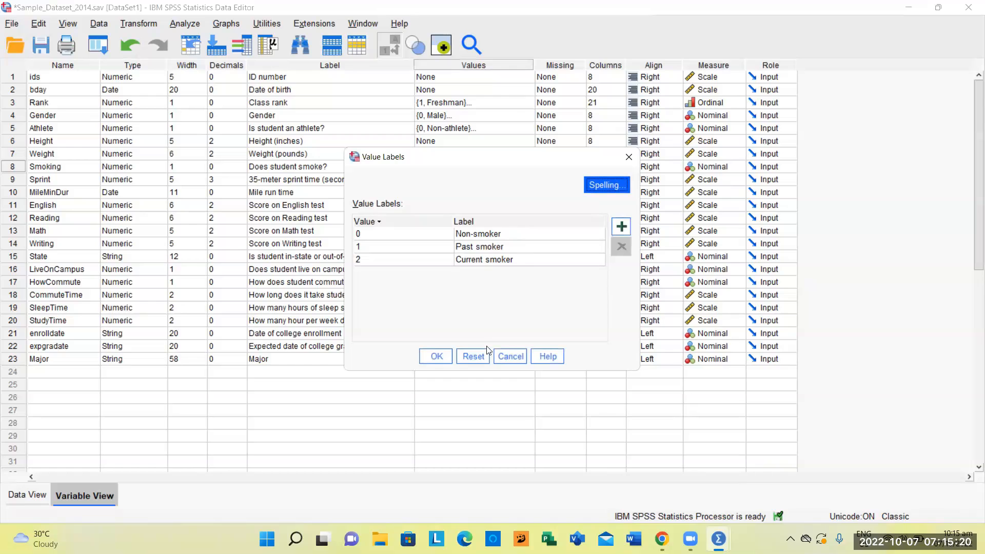
left_click(505, 359)
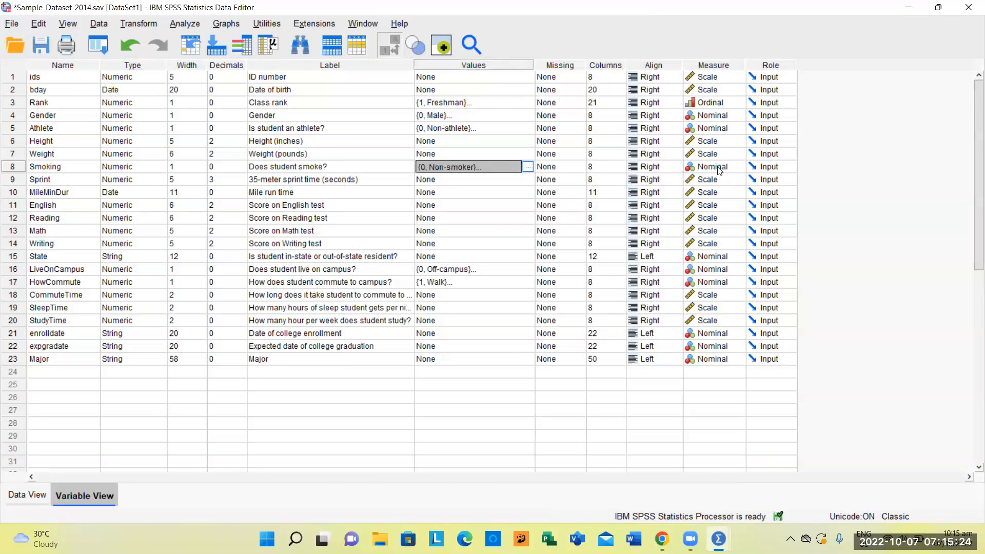
left_click(733, 168)
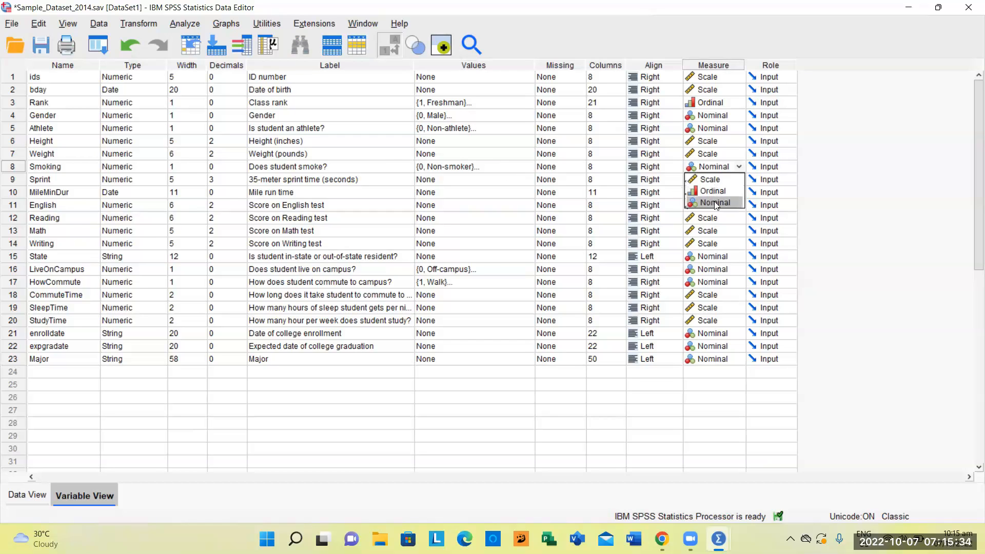
left_click(815, 208)
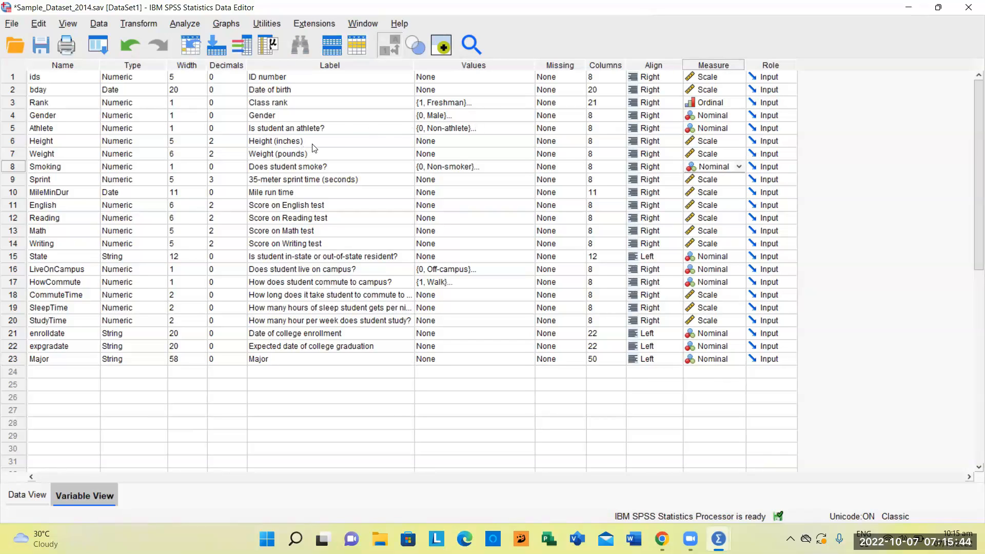
Examine the types and labels of Height and Weight, and the measurement level options for Height
left_click(154, 144)
left_click(146, 154)
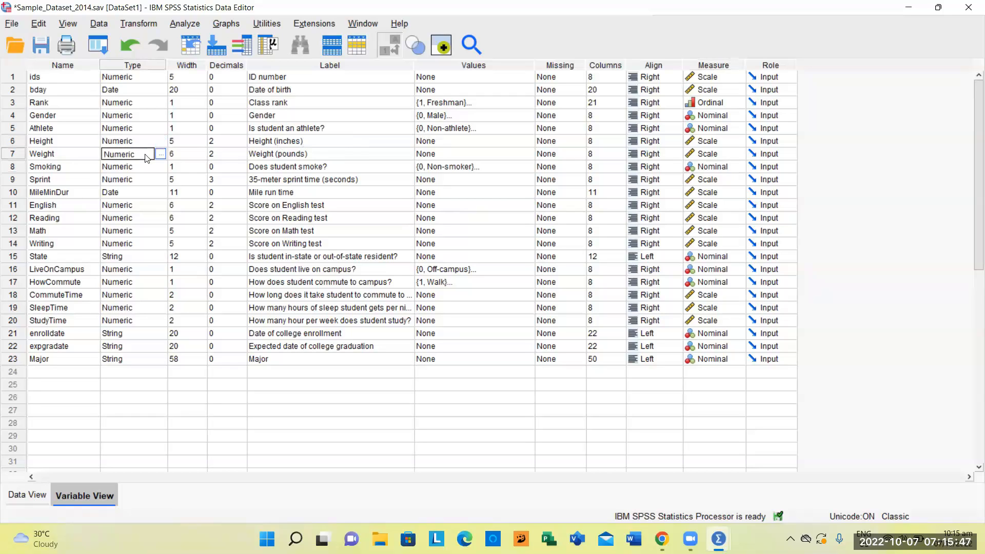
left_click(332, 141)
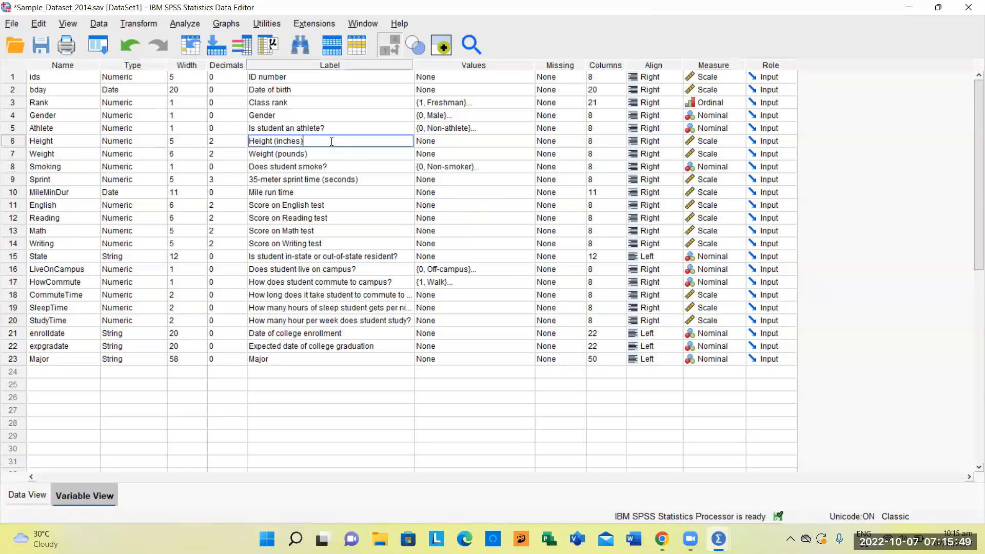
left_click(305, 154)
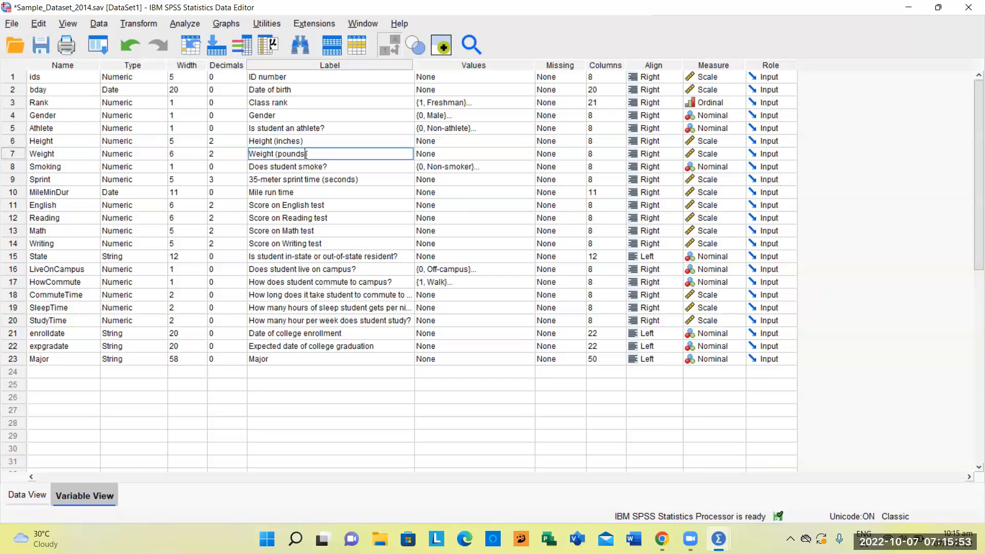
left_click(714, 146)
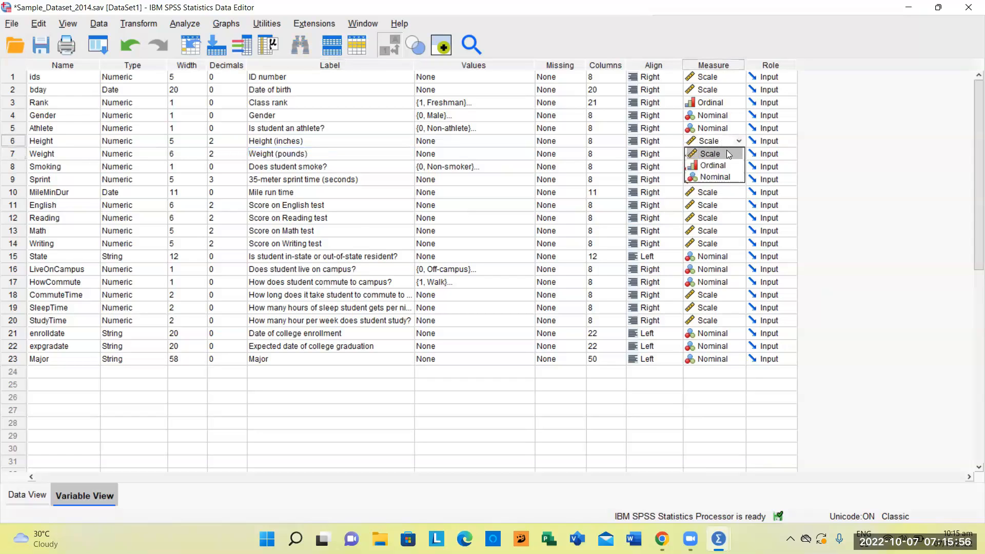
Explore the discrete missing values option for Height, cancel it, and return to the case data
left_click(569, 167)
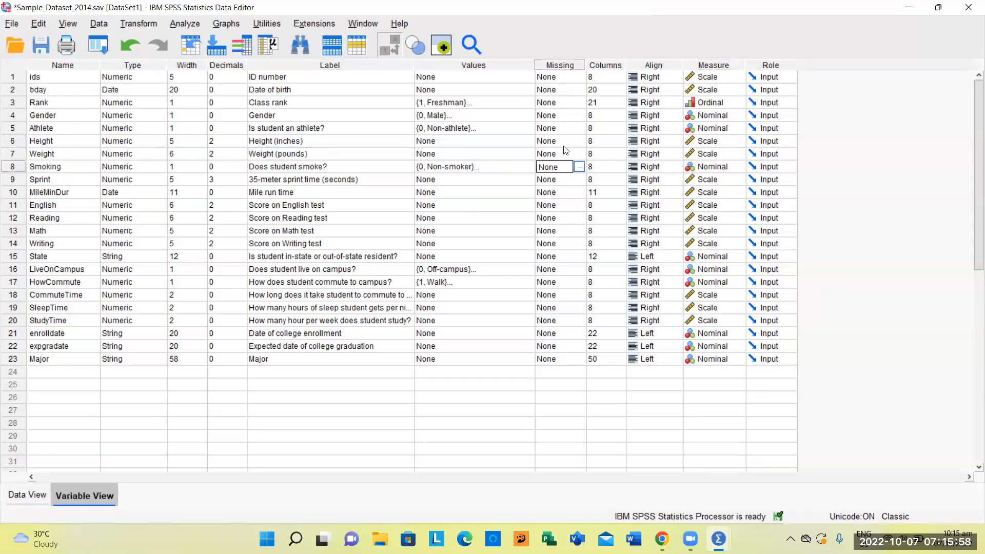
left_click(578, 141)
left_click(578, 140)
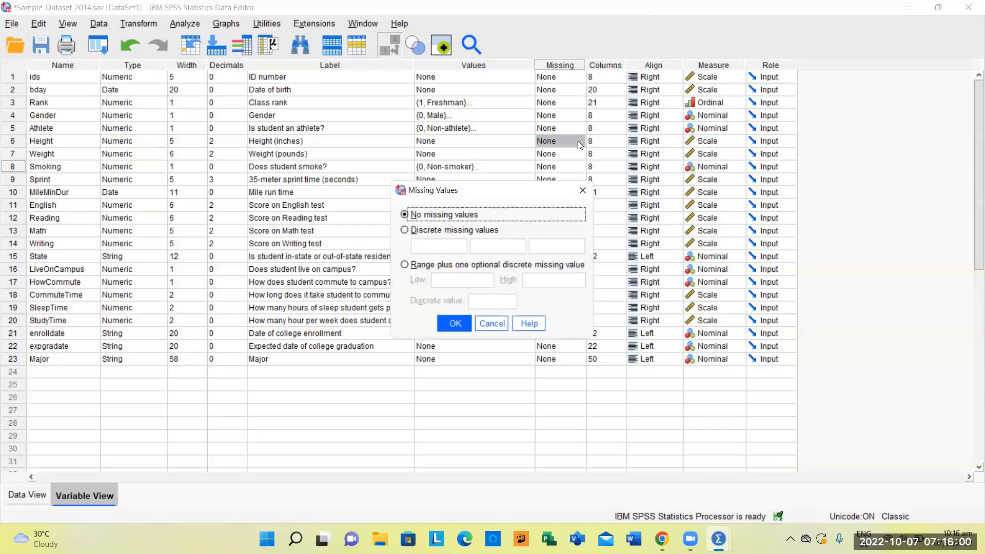
left_click_drag(485, 188, 471, 140)
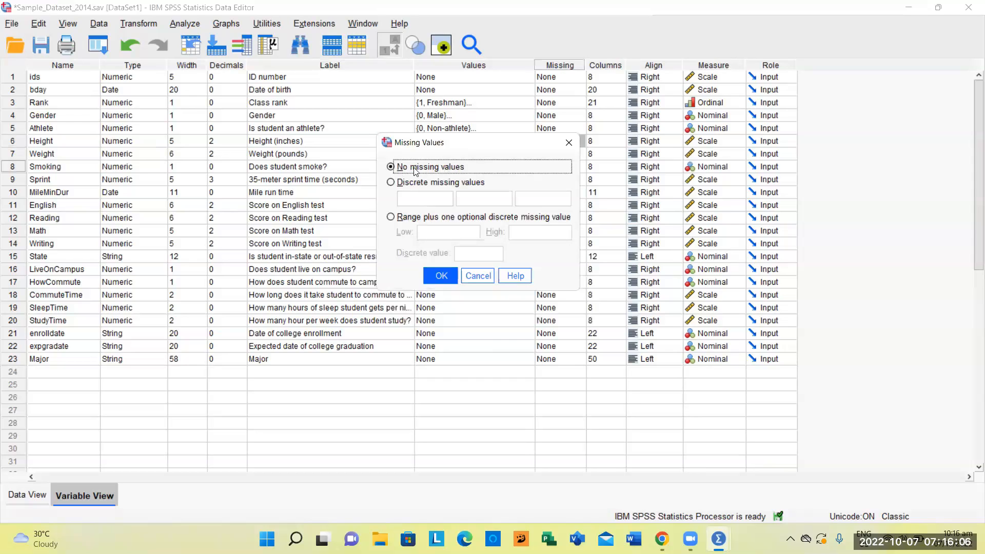
left_click(391, 182)
left_click(419, 202)
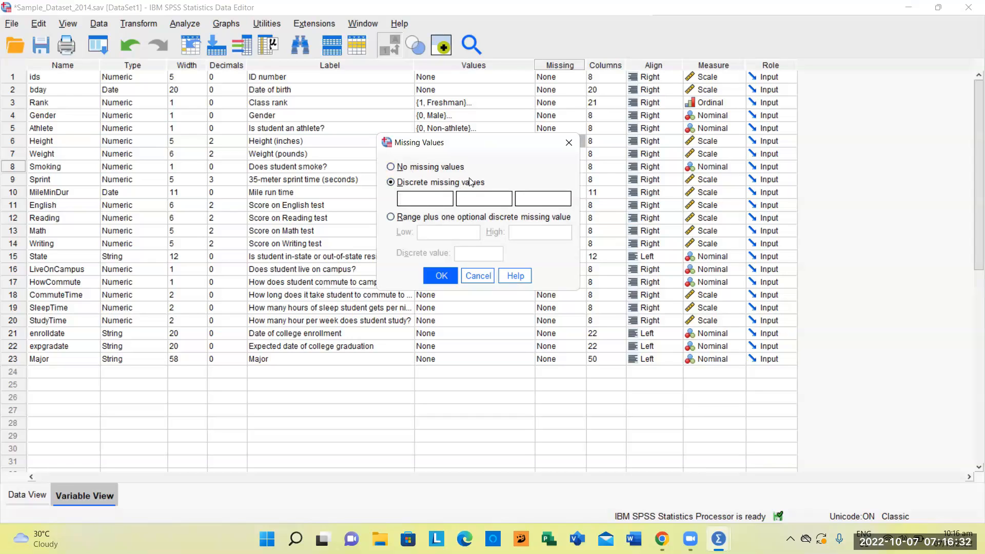
left_click(478, 277)
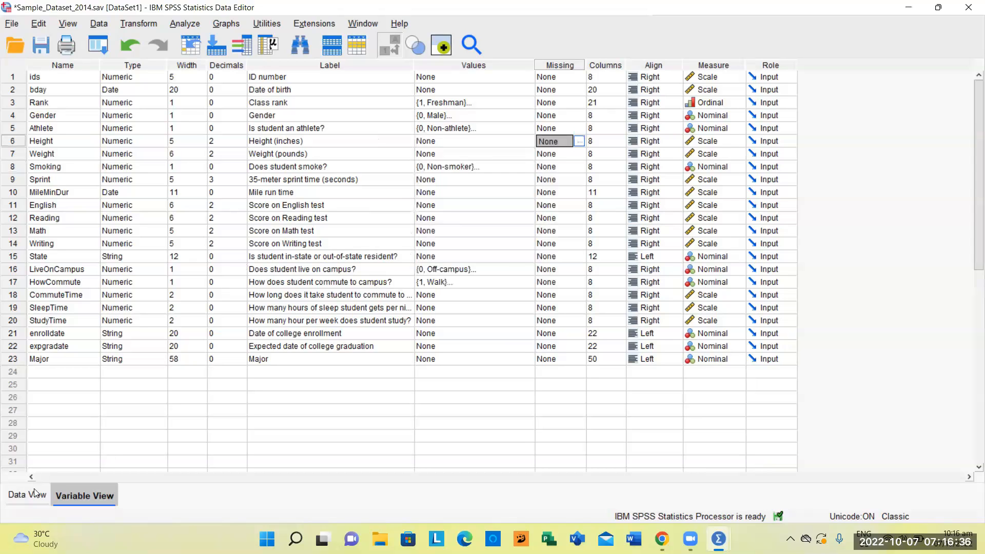
left_click(17, 498)
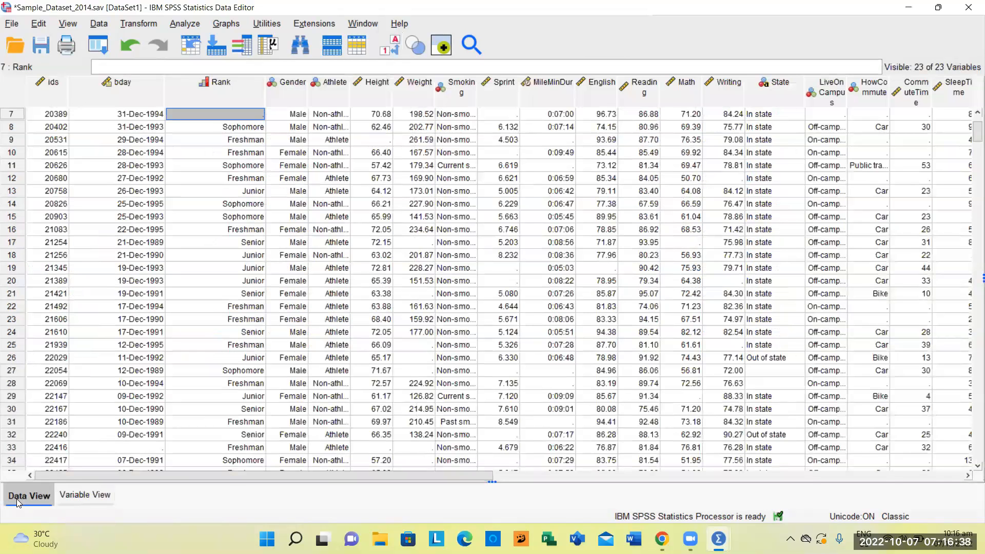